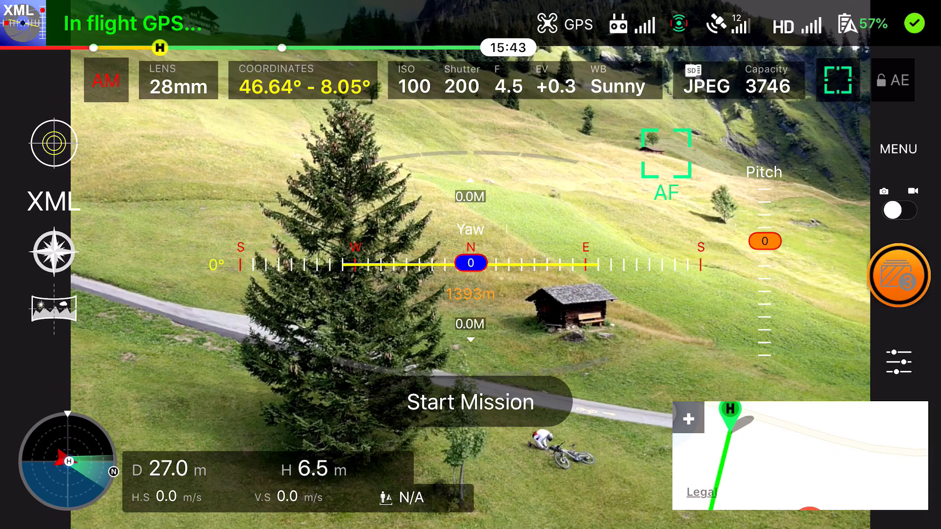
Start the drone's panorama capture mission and confirm the mission-sequence prompt
click(470, 402)
click(554, 325)
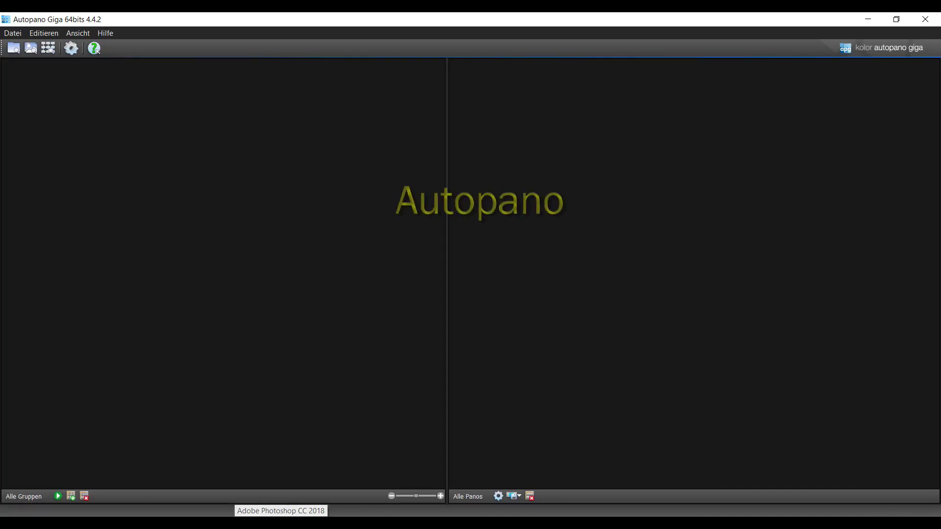
Add all 26 Bachläger 0 images as a new group and detect panoramas of 11 and 10 images
mouse_move(134, 522)
click(134, 477)
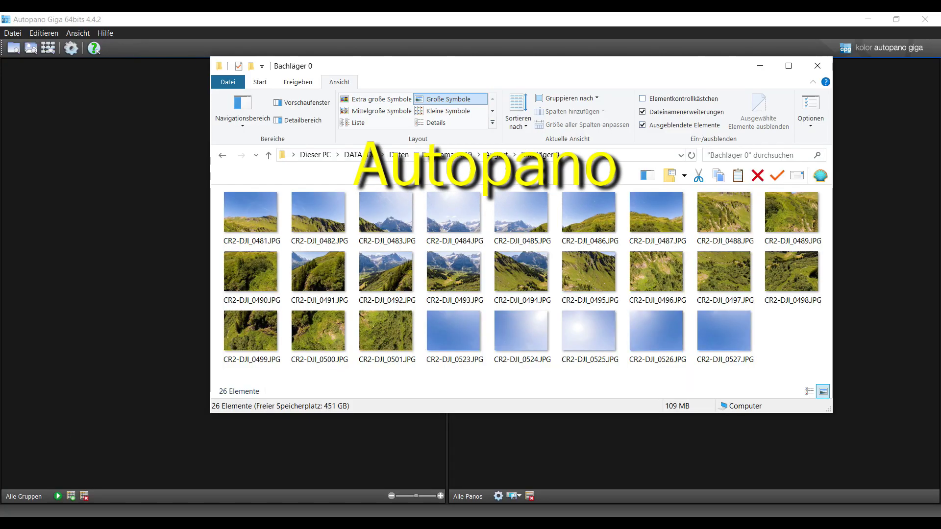
click(256, 216)
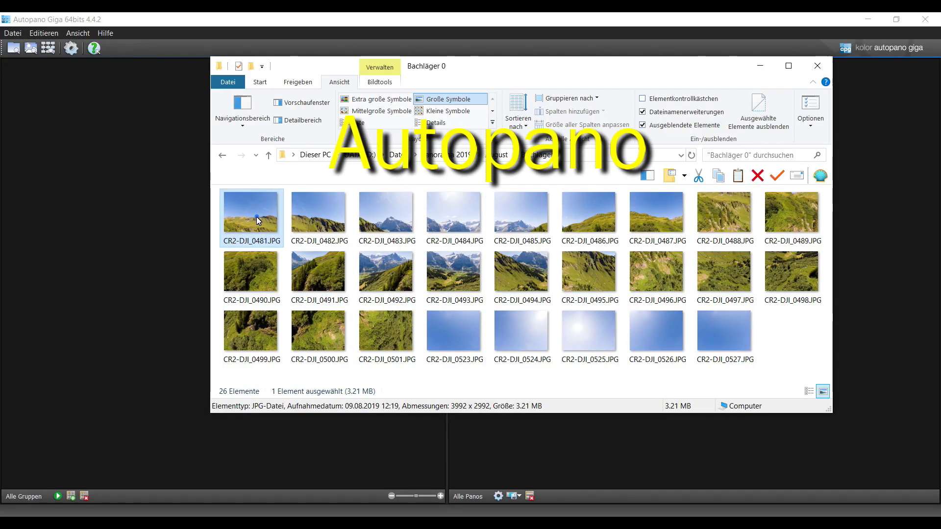
shift+click(743, 342)
drag(254, 198, 141, 187)
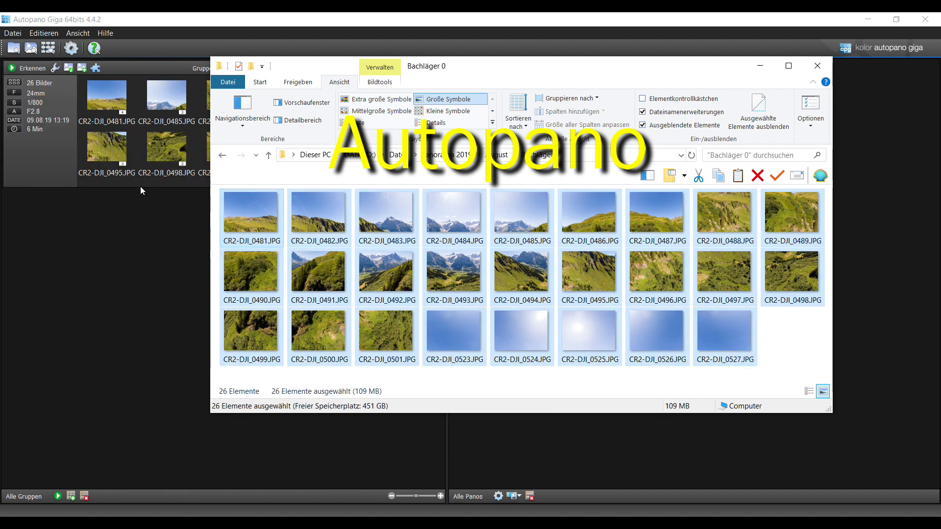
click(201, 25)
click(28, 68)
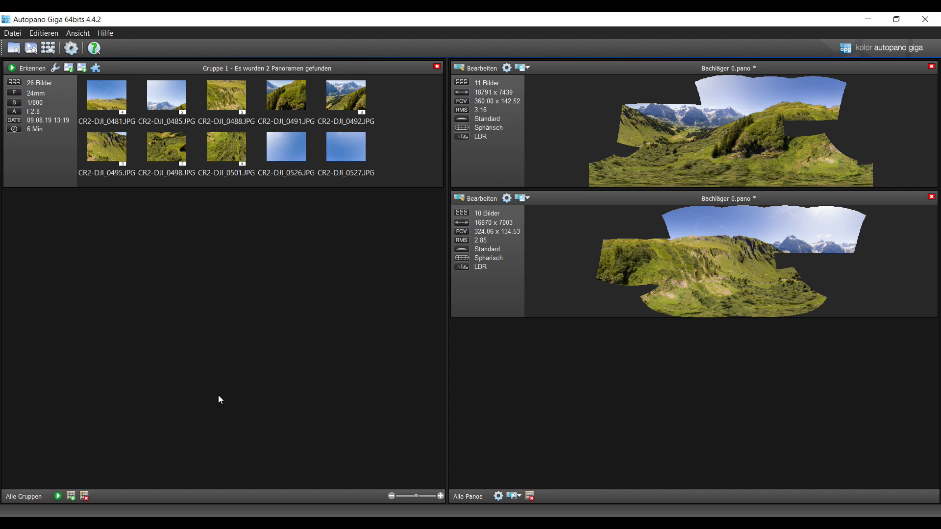
Start a Papywizard import and load Mavic 2 Zoom.xml from the Bachläger 0 folder
click(68, 69)
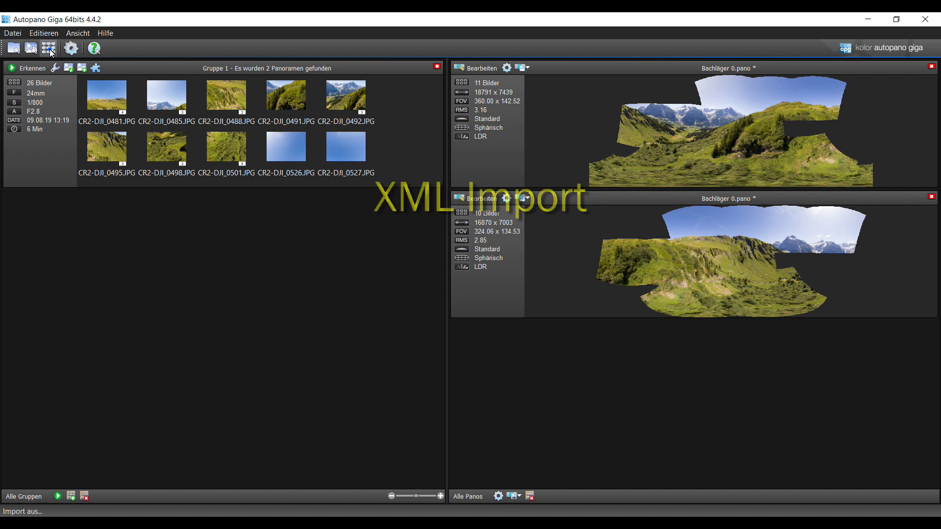
click(455, 245)
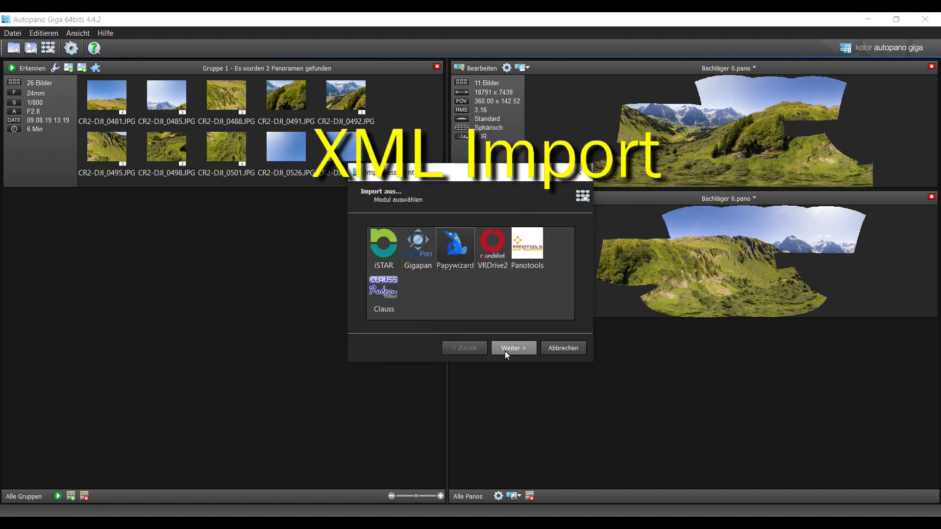
click(507, 348)
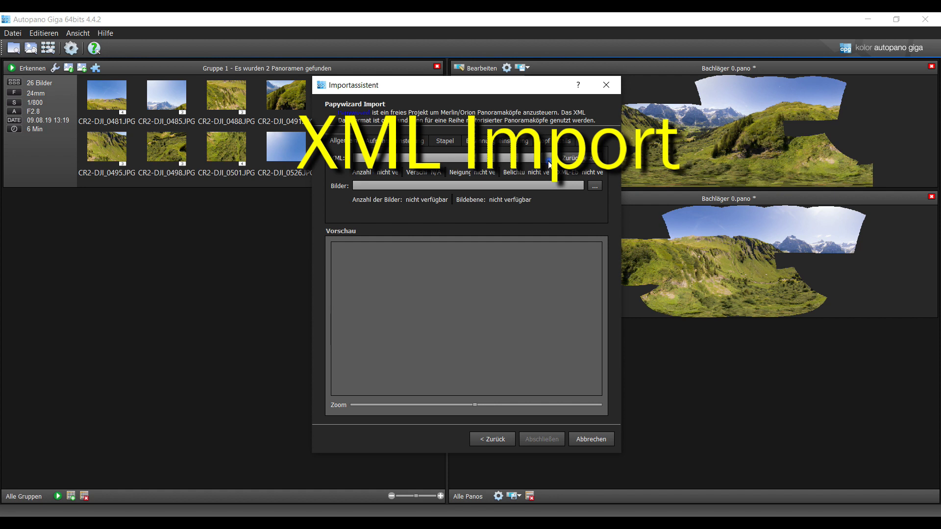
click(548, 161)
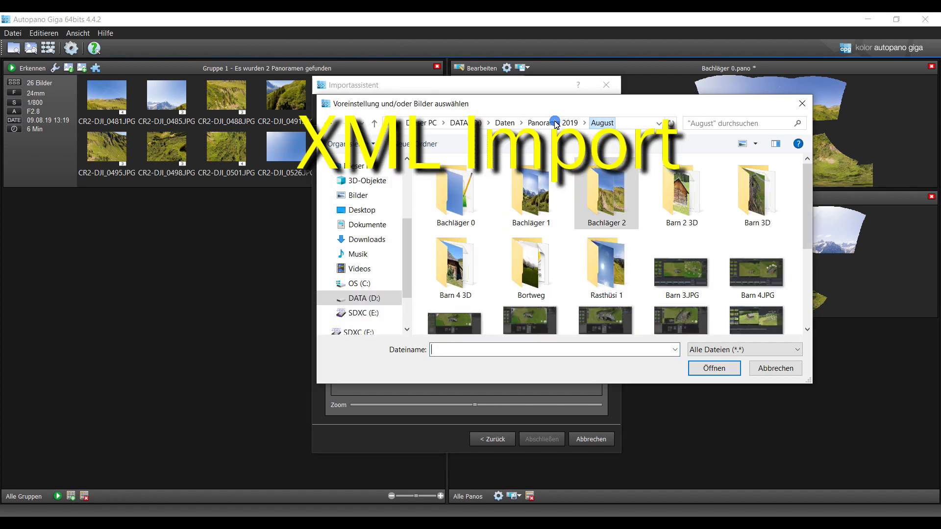
double_click(455, 196)
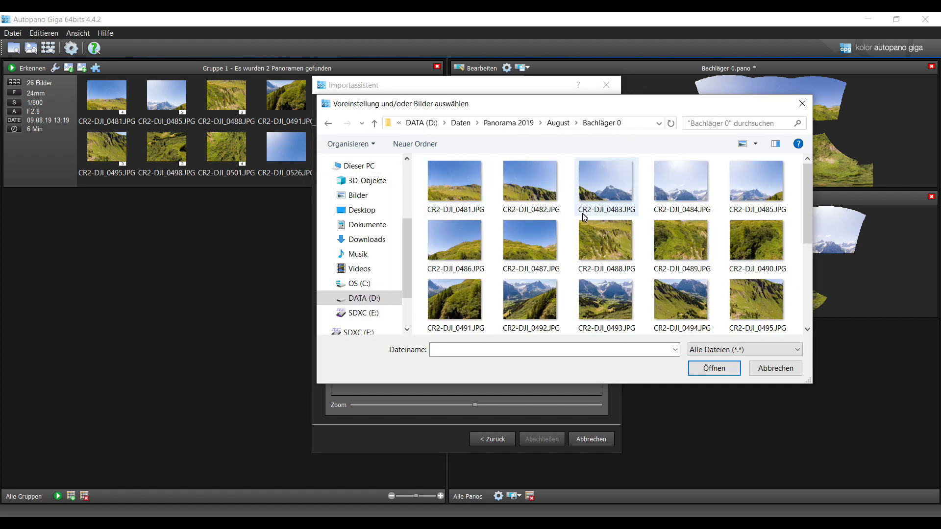
scroll(583, 216, down, 3)
click(533, 281)
click(705, 366)
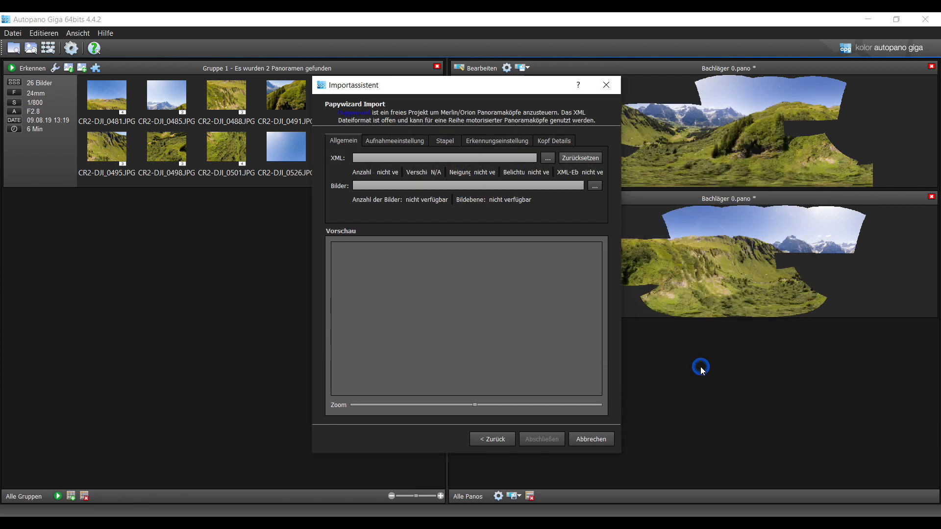
Add all 26 JPGs to the import and finish it
click(594, 186)
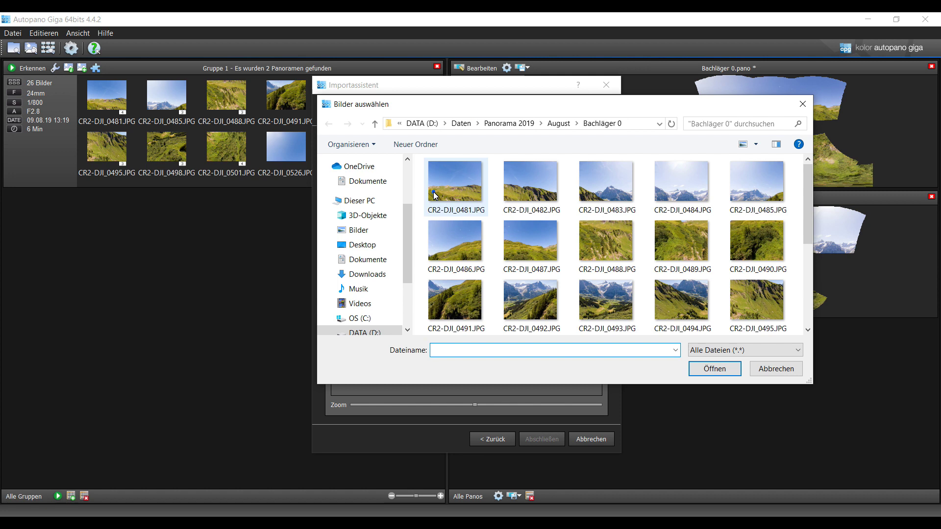
scroll(443, 196, down, 3)
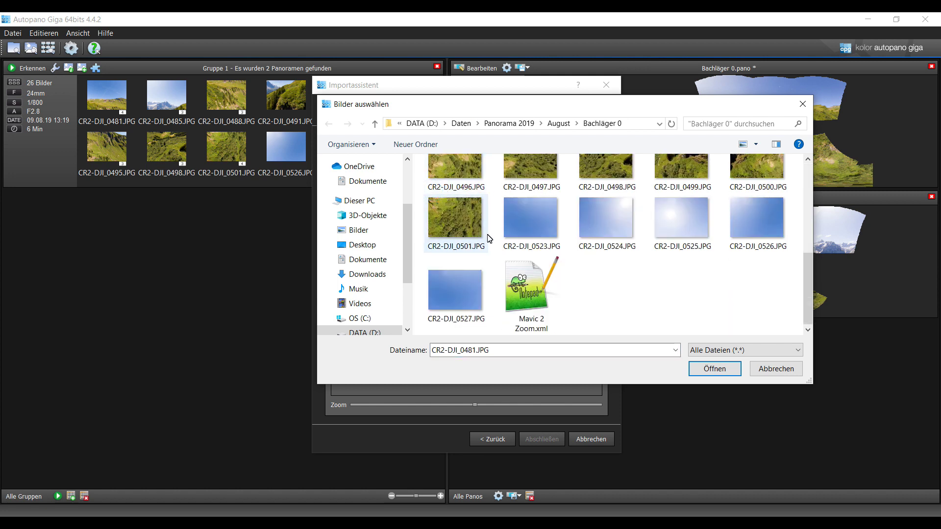
shift+click(447, 314)
click(710, 368)
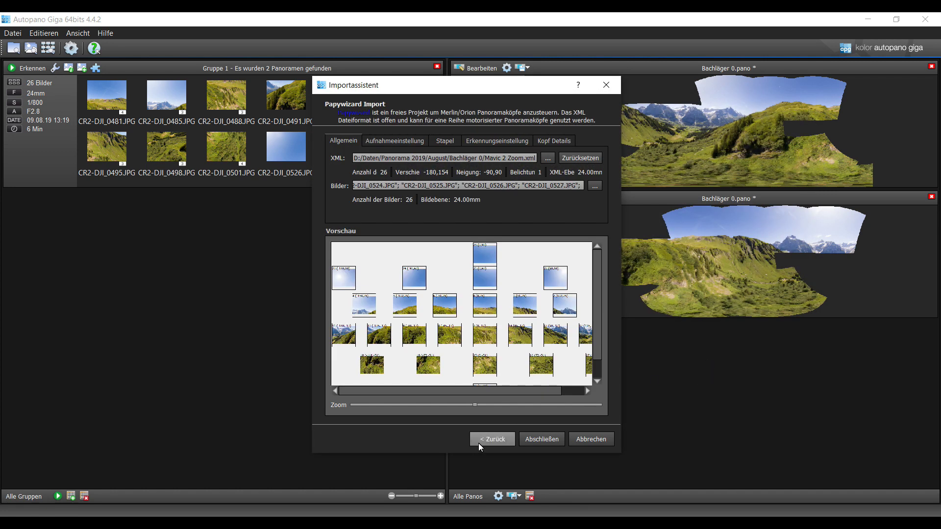
drag(598, 345, 678, 305)
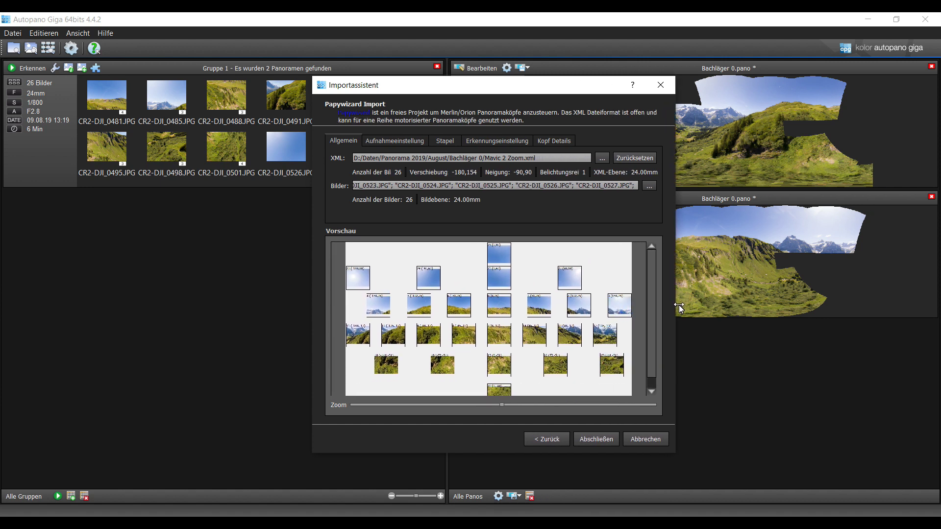
click(598, 439)
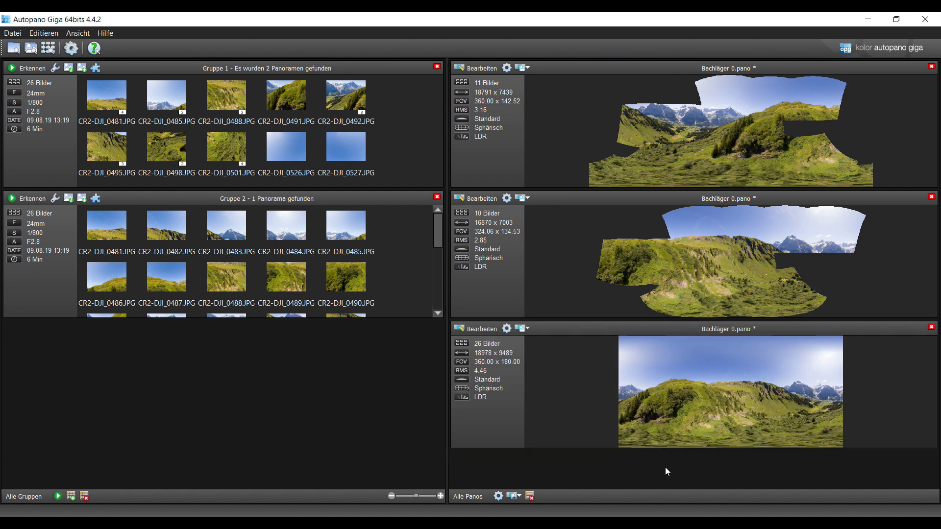
Open the 26-image panorama in the editor, check its crop bounds, and return to selection
click(483, 329)
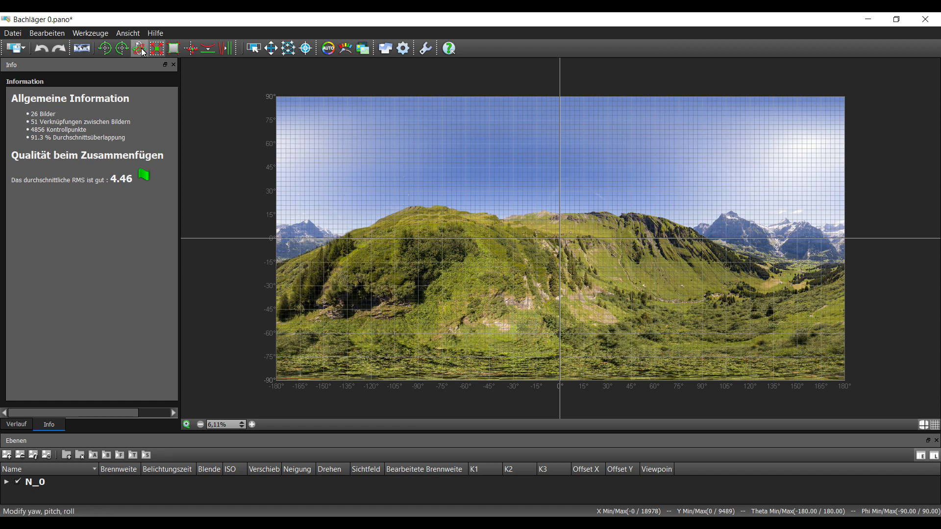
click(174, 48)
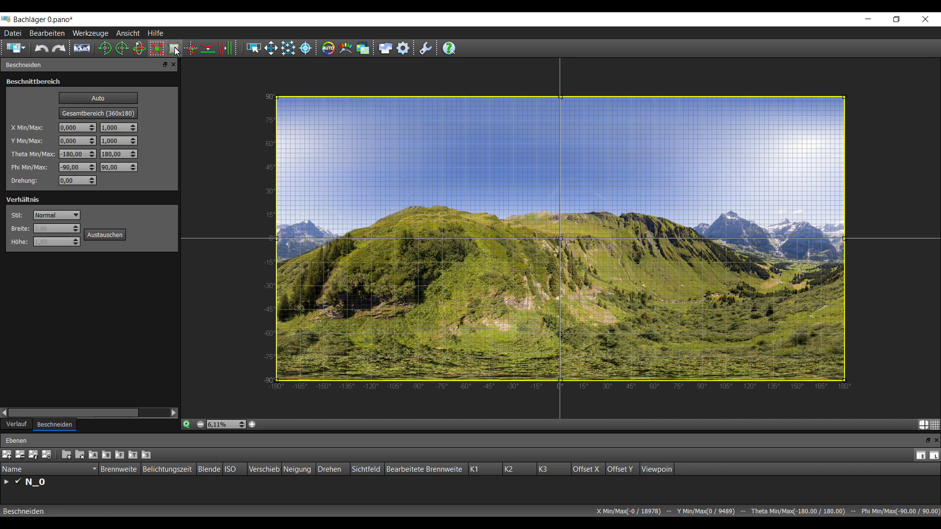
click(253, 48)
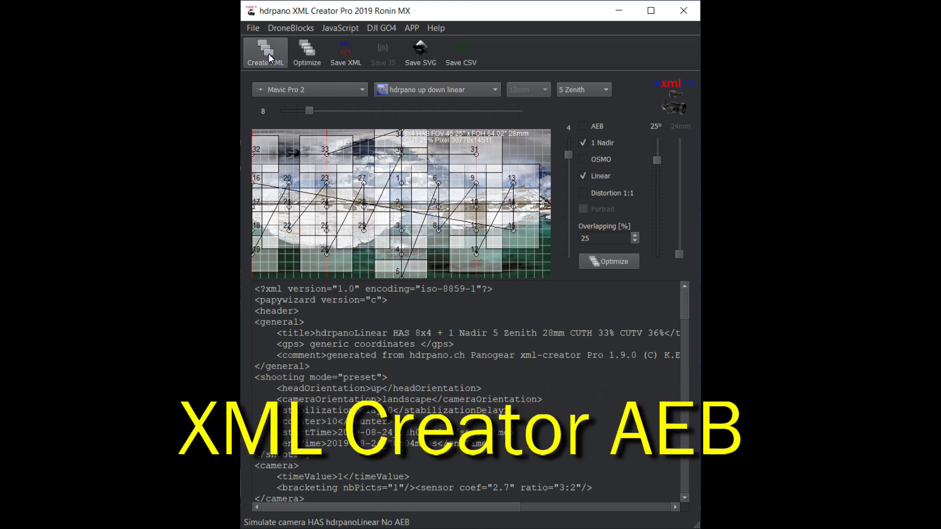
drag(684, 304, 683, 338)
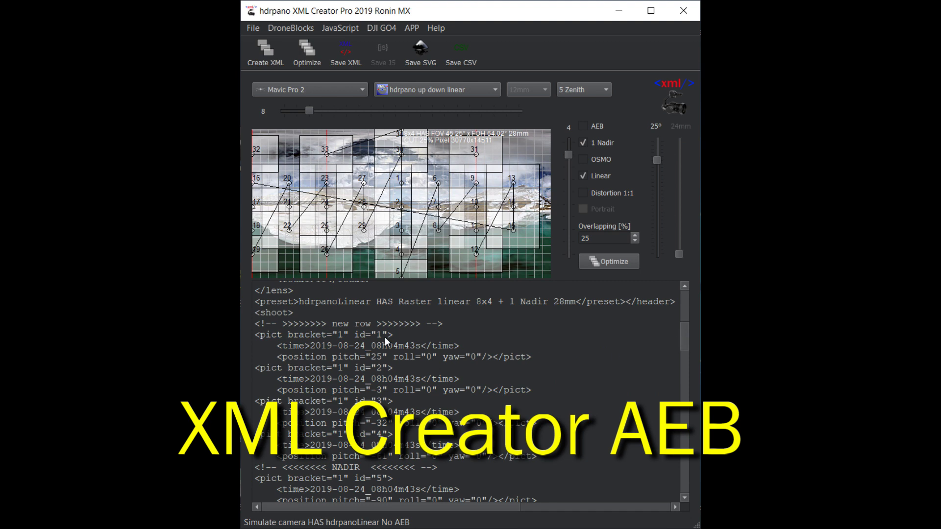
click(333, 335)
key(Down)
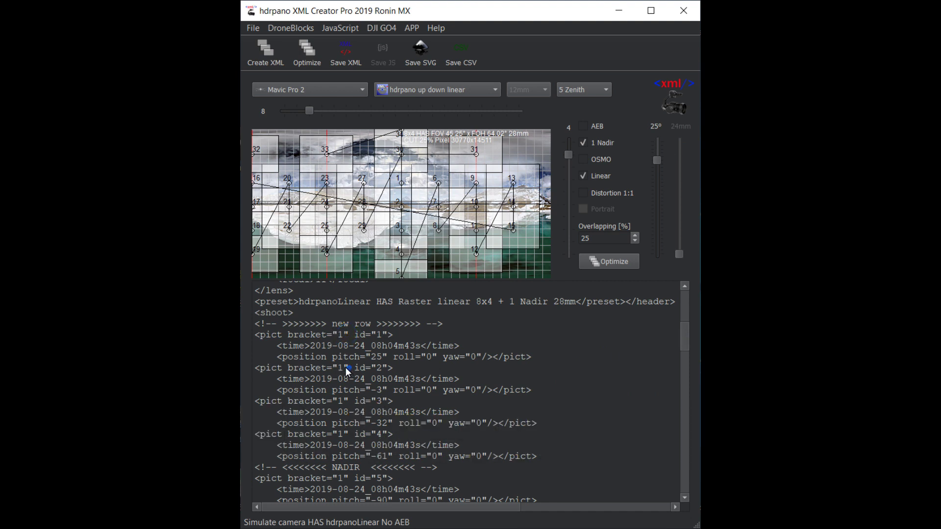
Enable AEB and regenerate the XML, showing bracket numbers 1, 2 and 3 per position
click(583, 127)
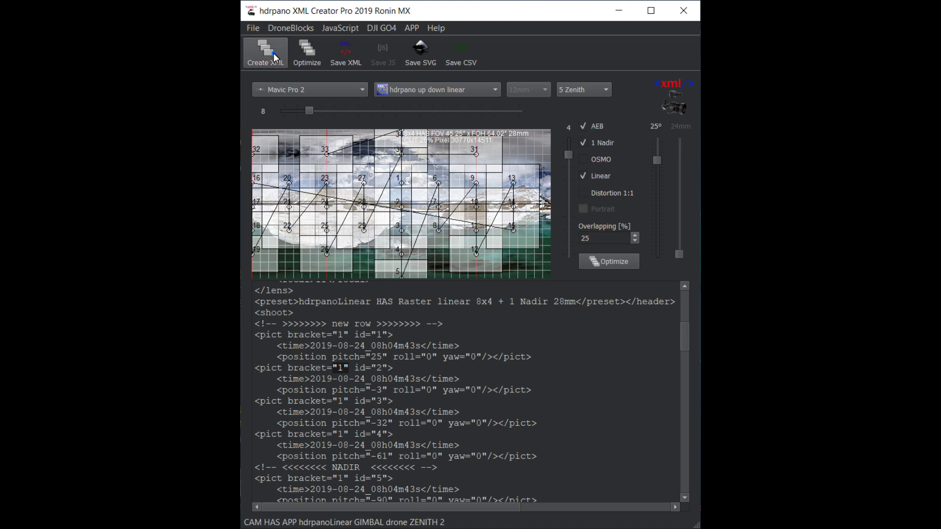
click(258, 61)
scroll(394, 338, down, 2)
scroll(394, 338, down, 6)
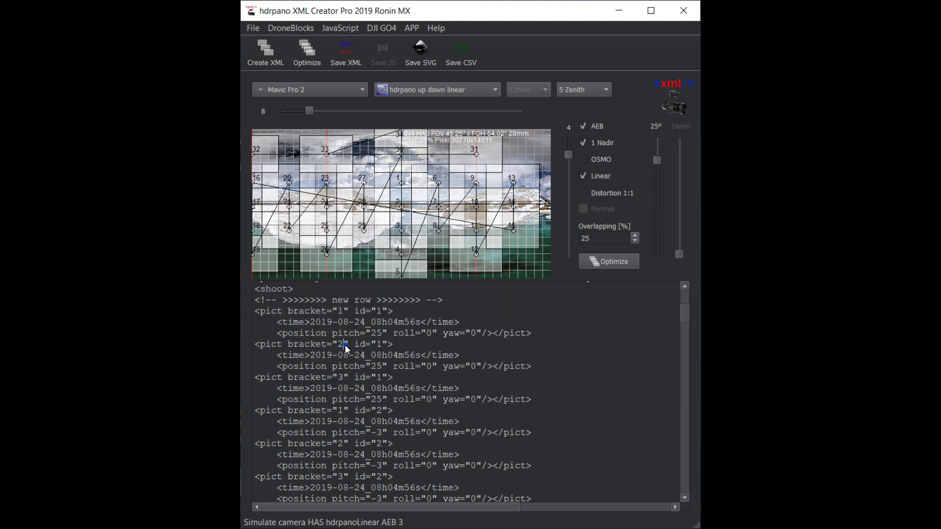
double_click(339, 311)
double_click(341, 377)
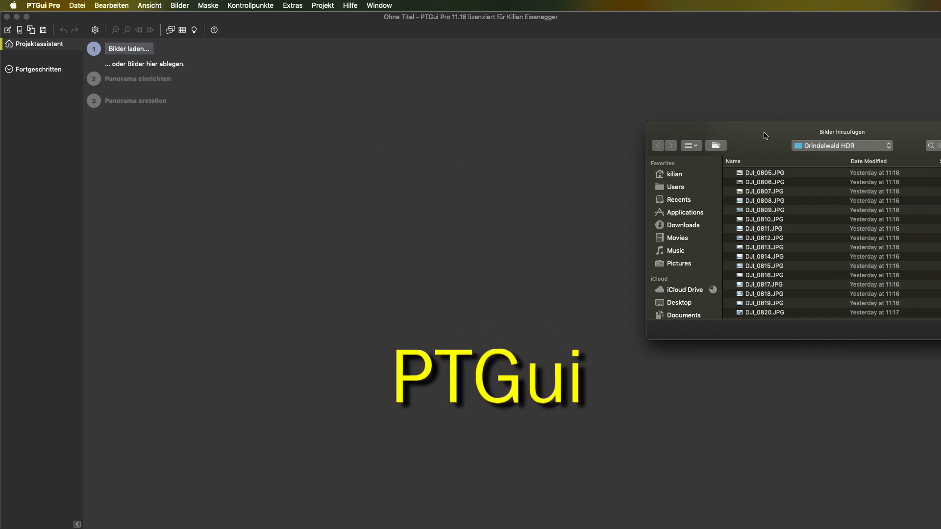
Load Grindelwald HDR images DJI_0805 through DJI_0905 from the 2019 folder into PTGui
drag(765, 137, 409, 100)
click(456, 107)
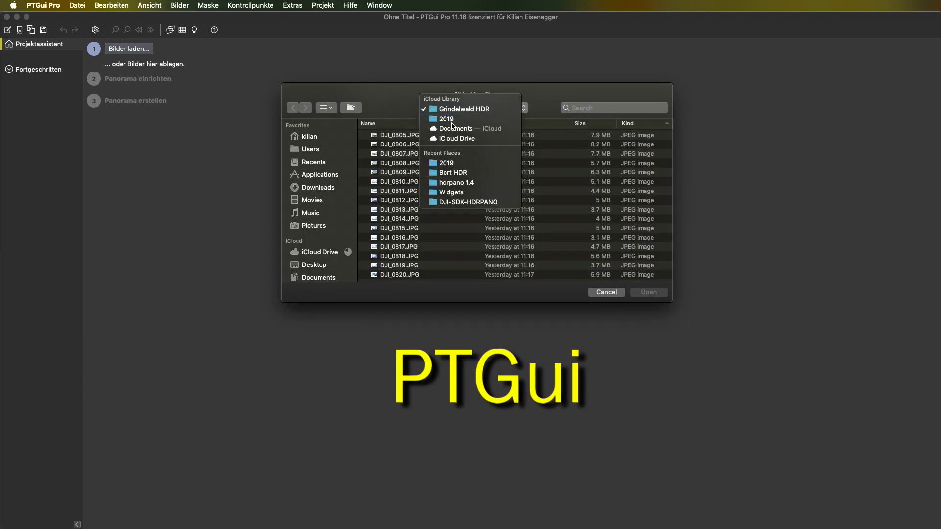
click(453, 120)
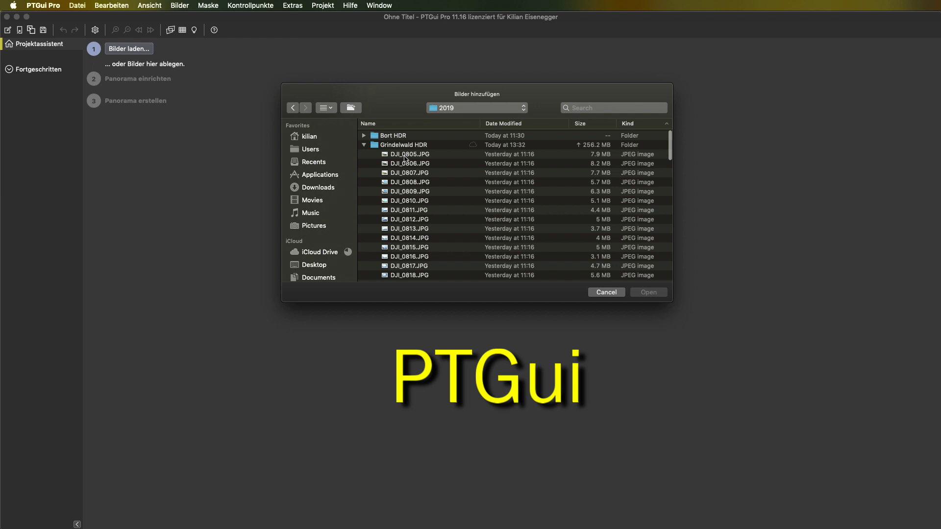
click(406, 157)
scroll(406, 164, down, 20)
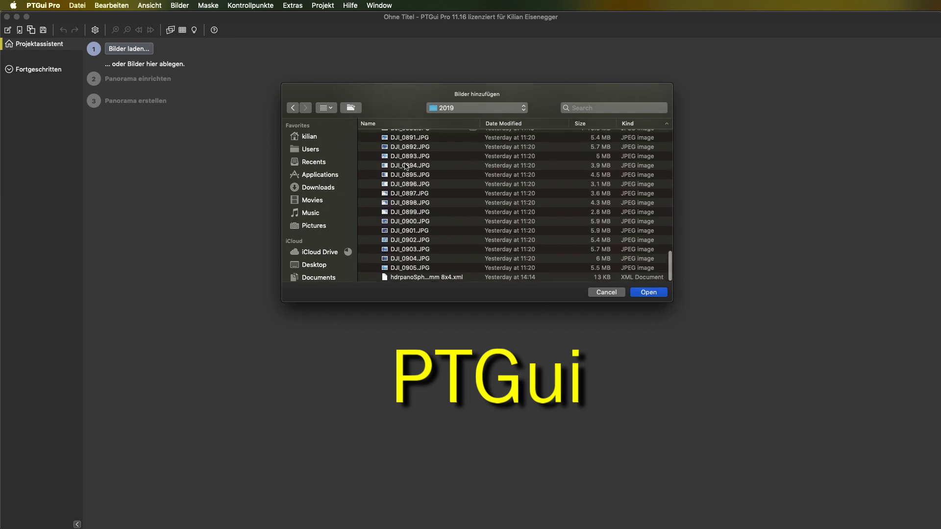
shift+click(415, 268)
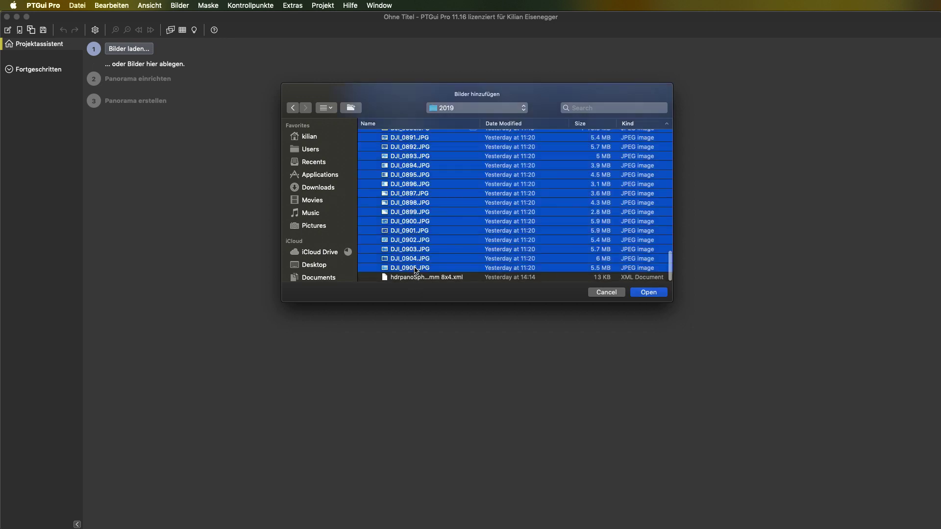
click(648, 292)
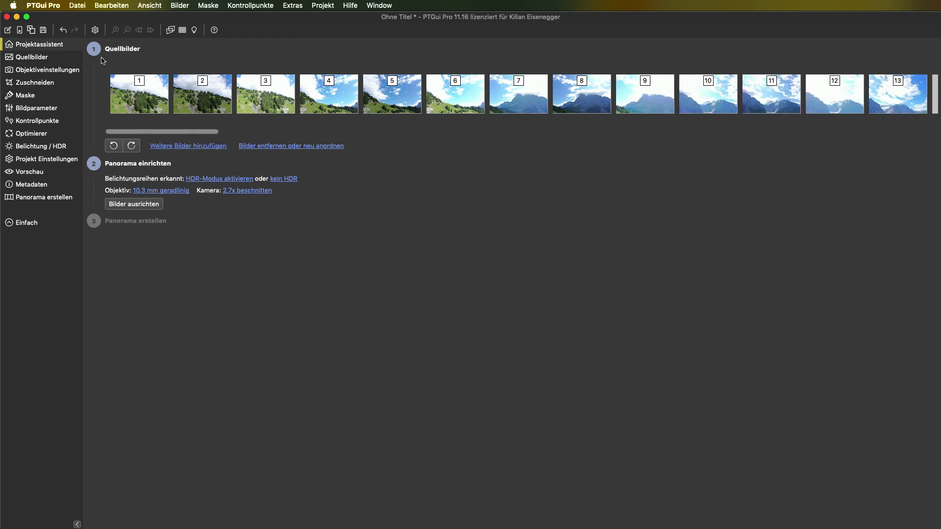
Import the hdrpano Papywizard XML from the Grindelwald HDR folder via Datei > Import
click(83, 10)
mouse_move(218, 60)
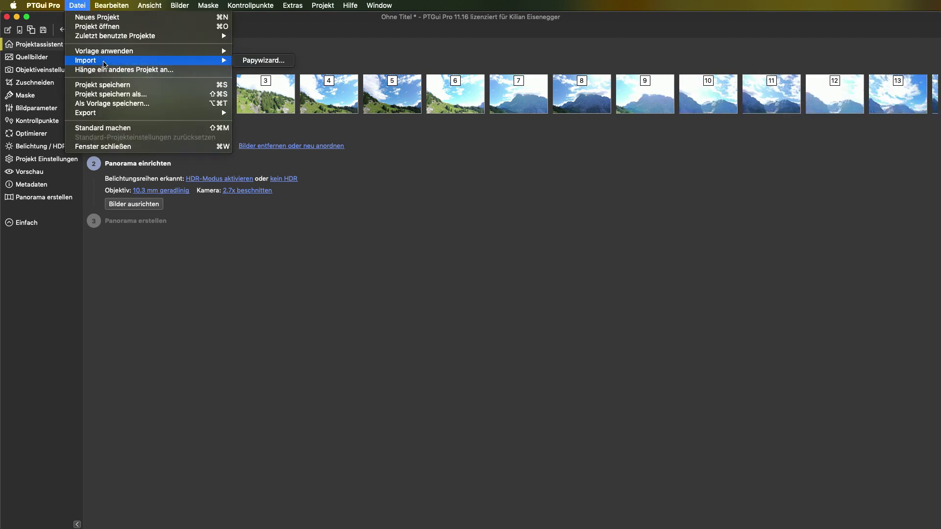
click(261, 61)
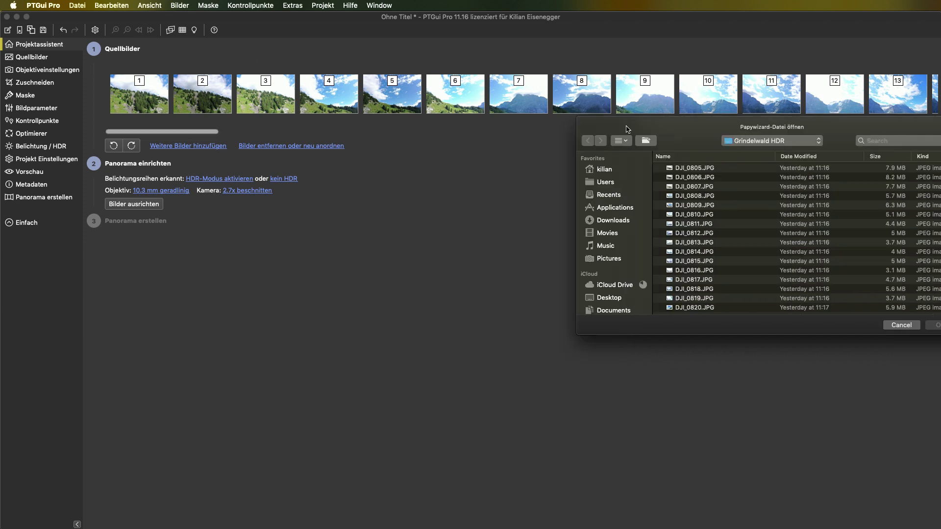
scroll(342, 199, down, 20)
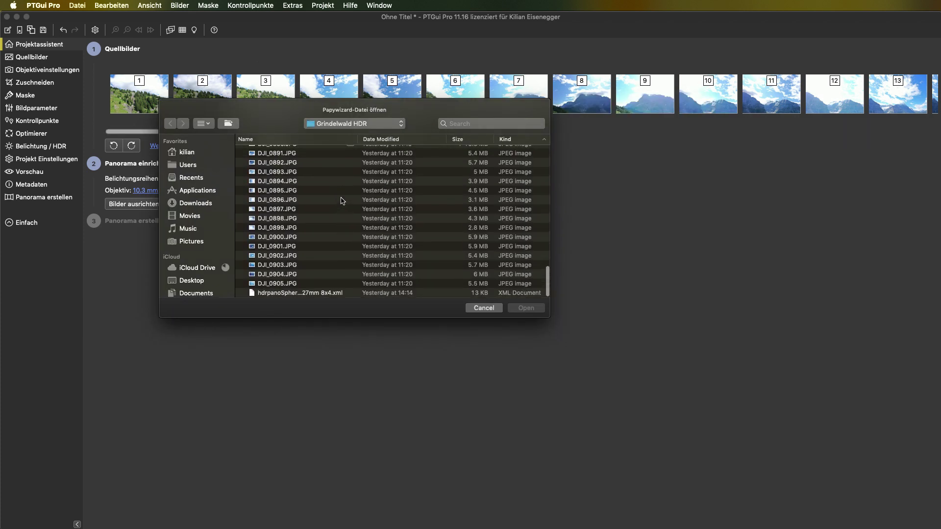
click(308, 292)
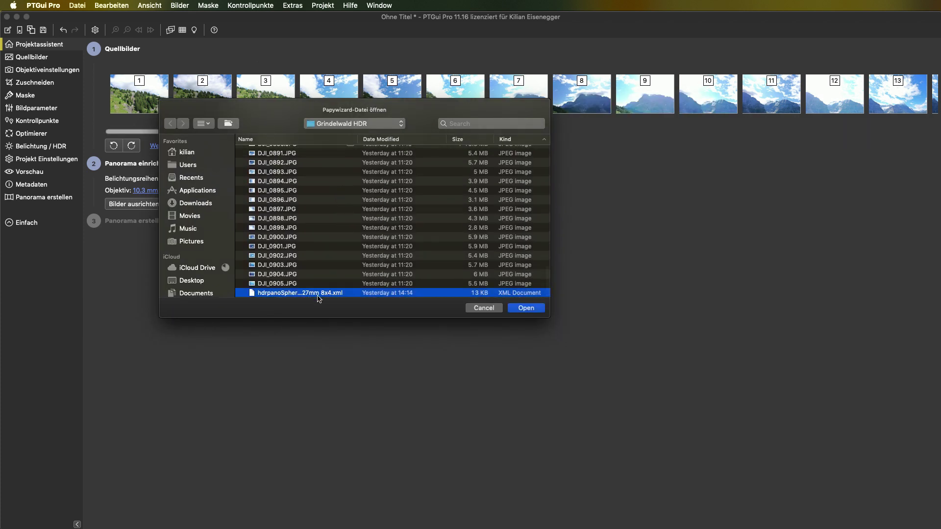
click(525, 308)
click(137, 217)
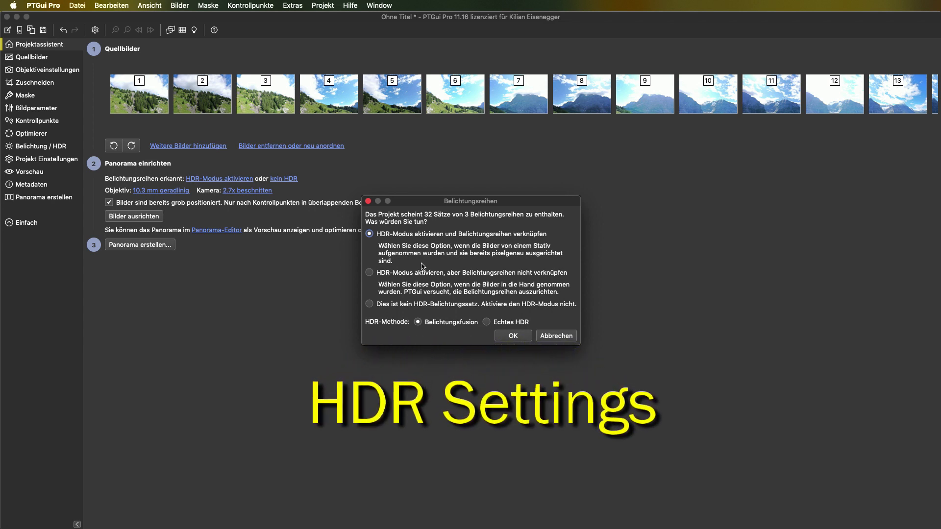
Link the brackets as Echtes HDR and confirm, aligning the images into the panorama
click(486, 322)
click(512, 336)
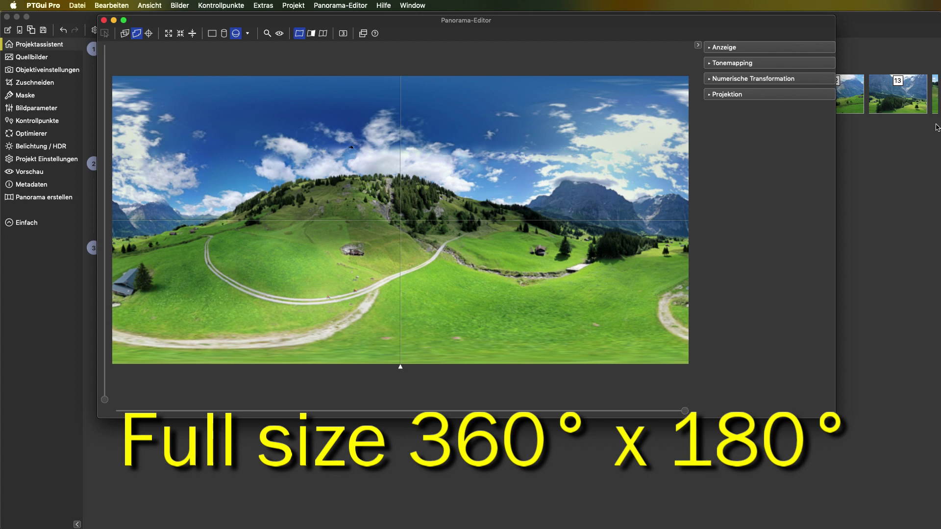
Expand Tonemapping to show brightness 0.45, compression 0.15, contrast and saturation 0
click(752, 64)
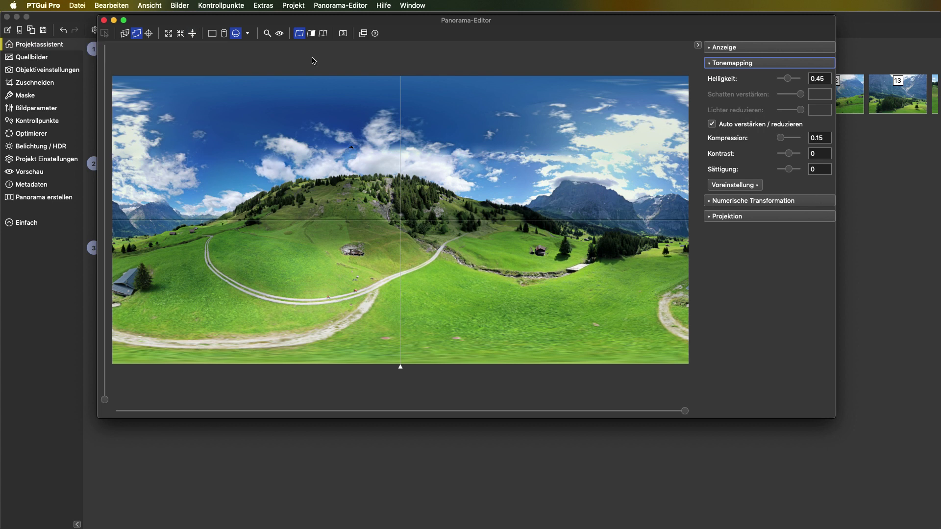
Centre the panorama on the mountain valley and overlay the numbered source images, selecting image 29
click(149, 33)
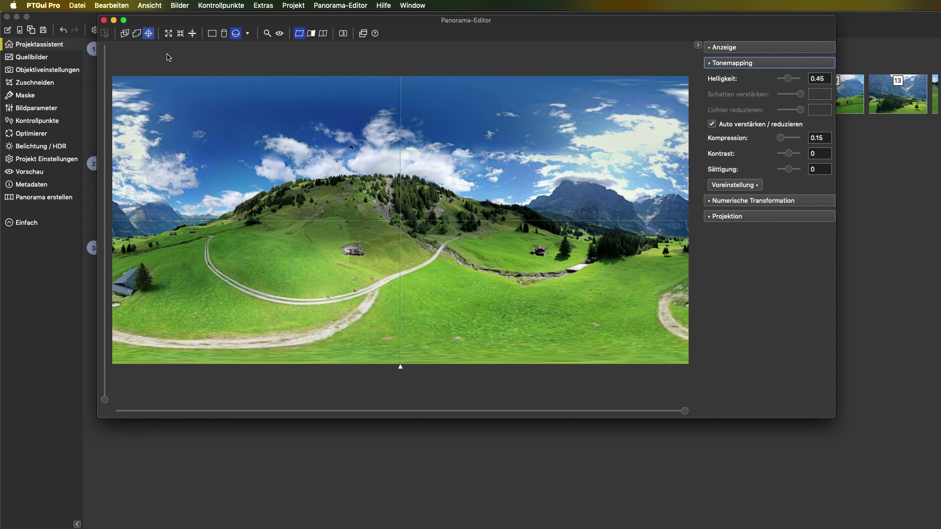
click(647, 220)
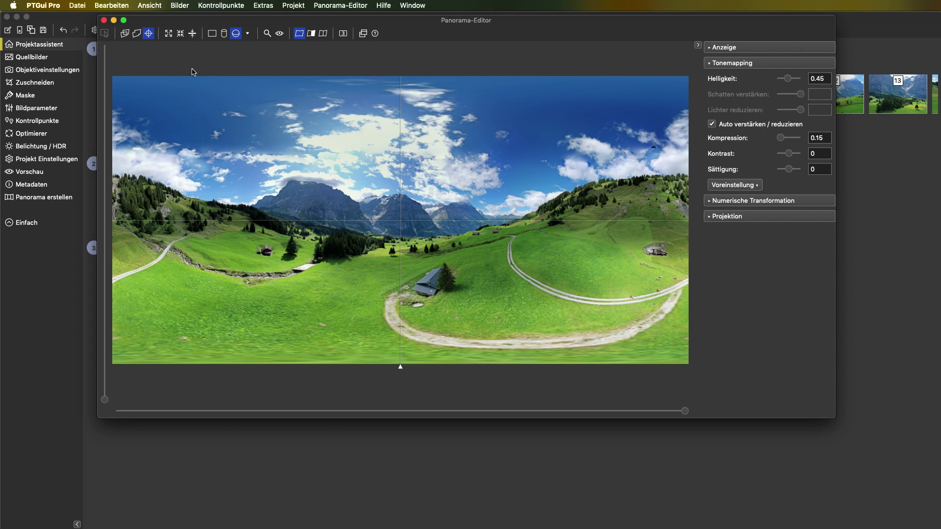
click(125, 34)
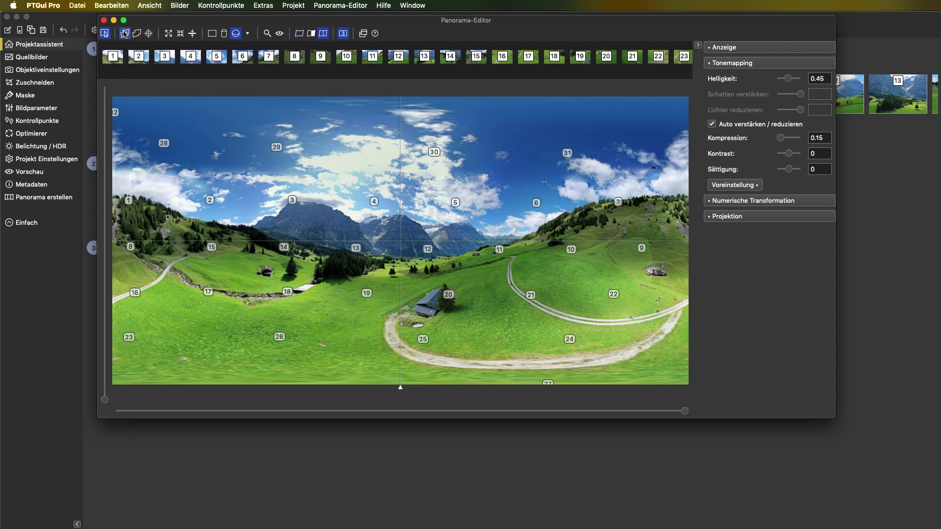
click(313, 156)
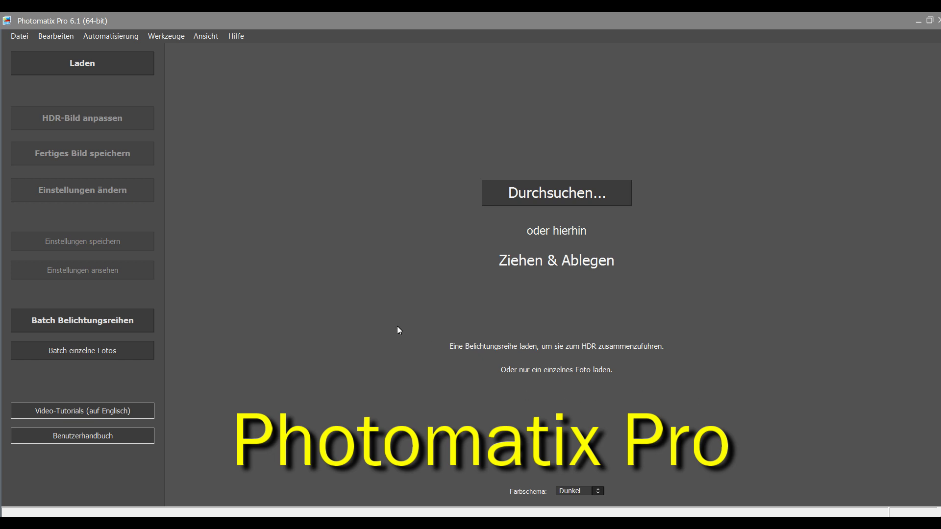
Merge brackets DJI_0841–DJI_0843 to HDR, keeping the default alignment and noise options
click(564, 279)
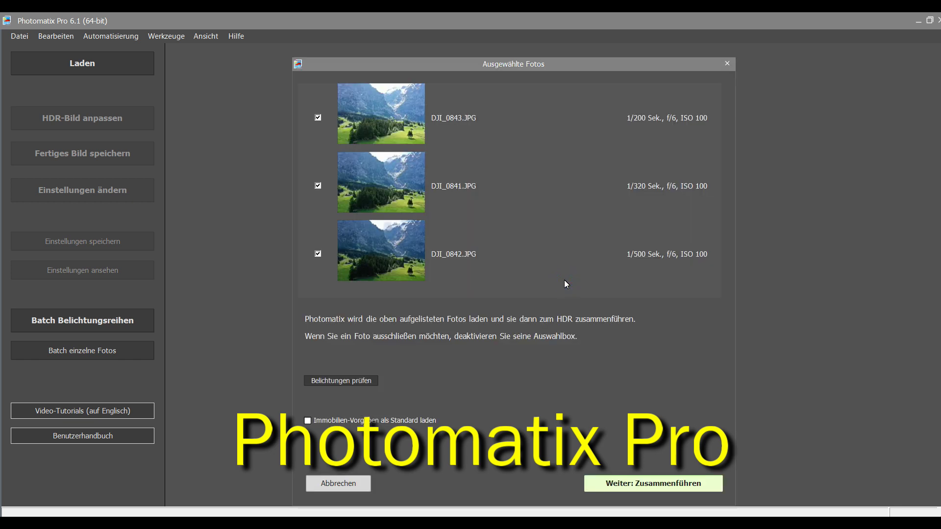
click(625, 485)
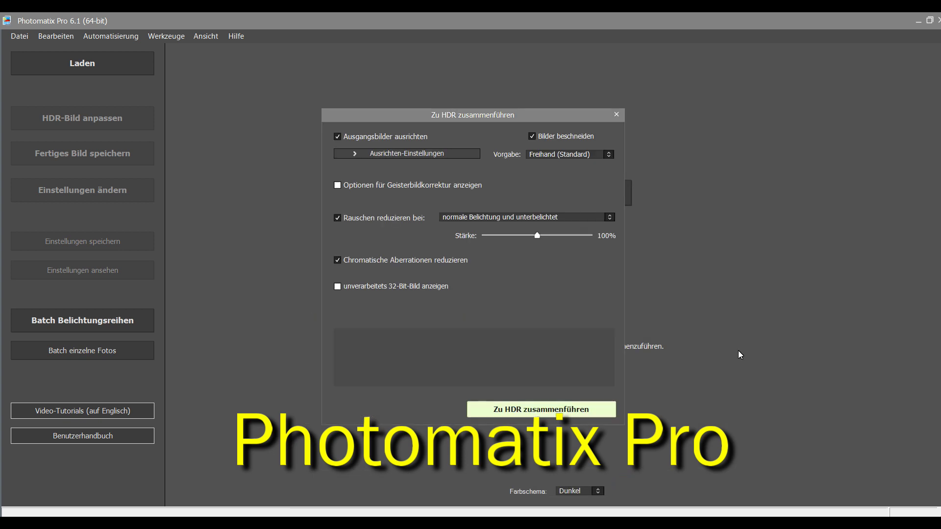
click(524, 411)
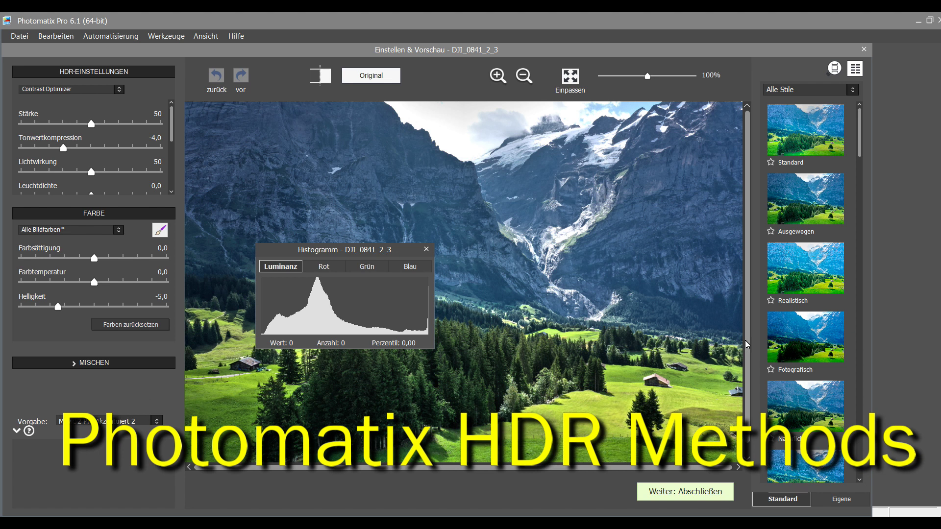
Compare the Ausgewogen, Standard, Realistisch, Fotografisch and Akzentuiert styles, then apply Akzentuiert 2
click(820, 205)
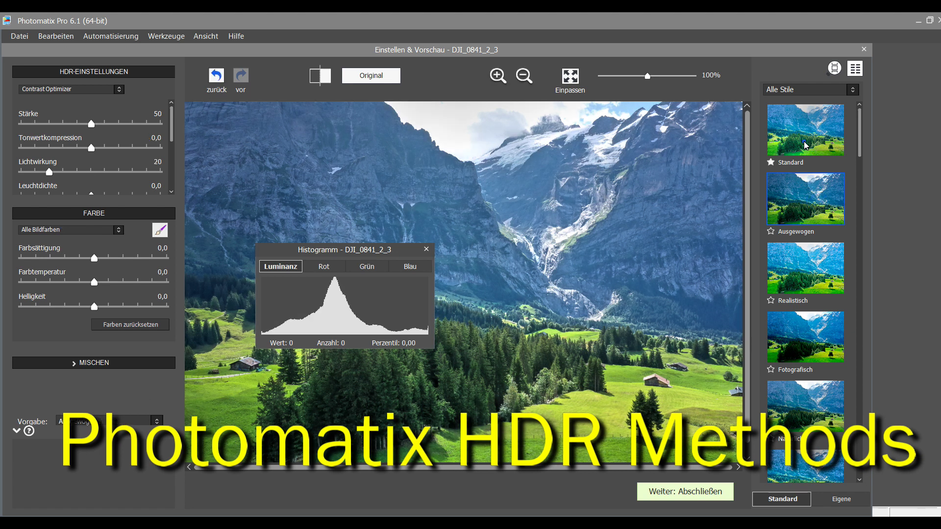
click(806, 145)
click(807, 289)
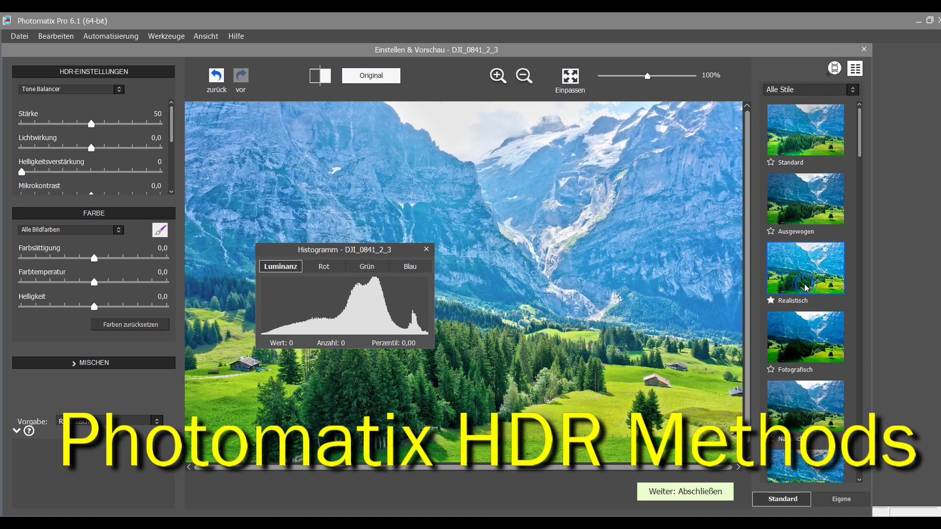
click(794, 360)
scroll(797, 351, down, 6)
scroll(797, 351, down, 2)
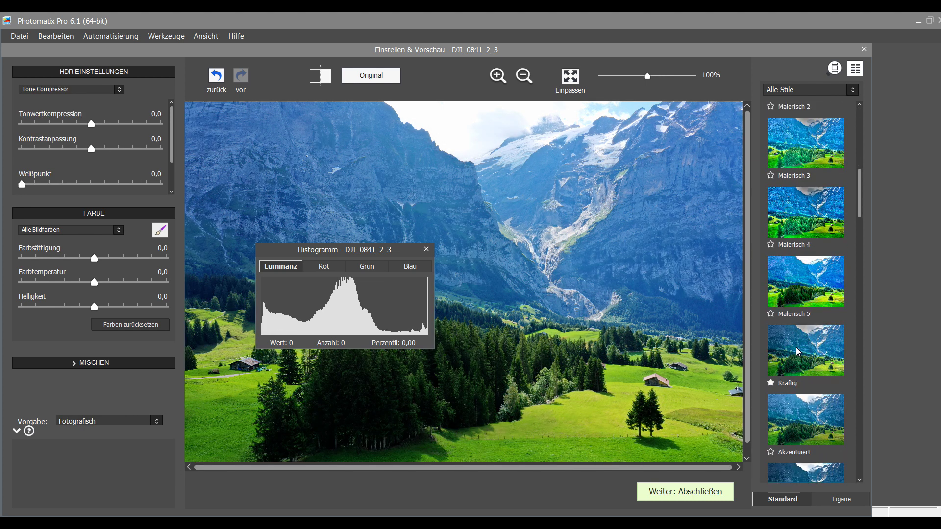
click(798, 352)
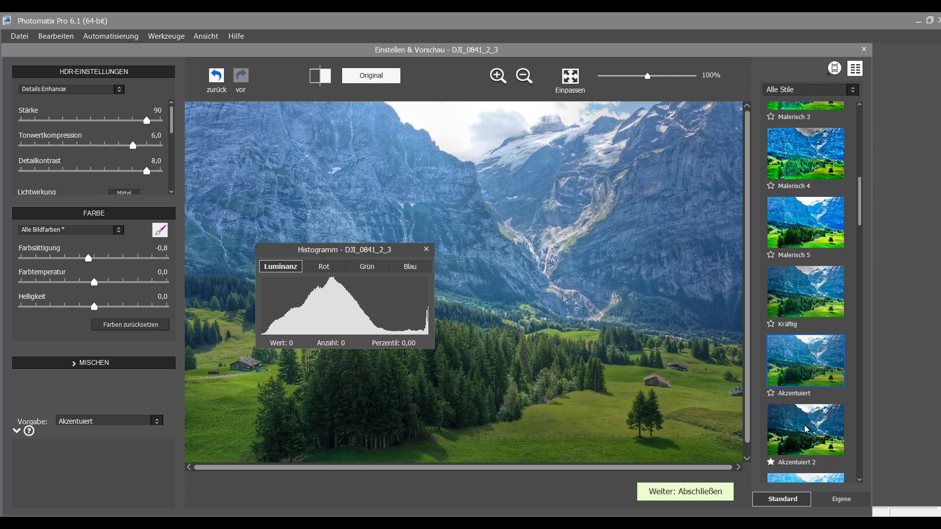
click(804, 425)
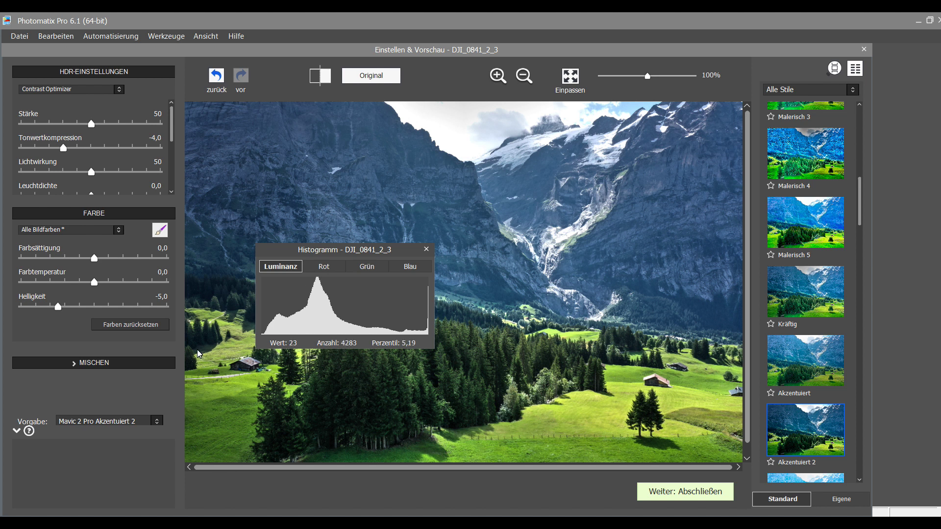
Accept the Mavic 2 Pro Akzentuiert 2 tone mapping and open Automatisierung > Batch Belichtungsreihen
click(156, 421)
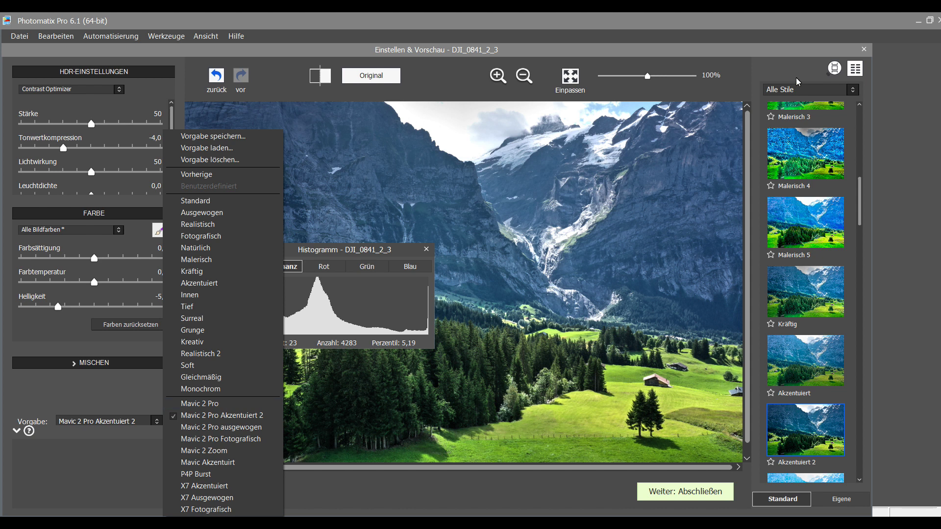
click(863, 50)
click(863, 49)
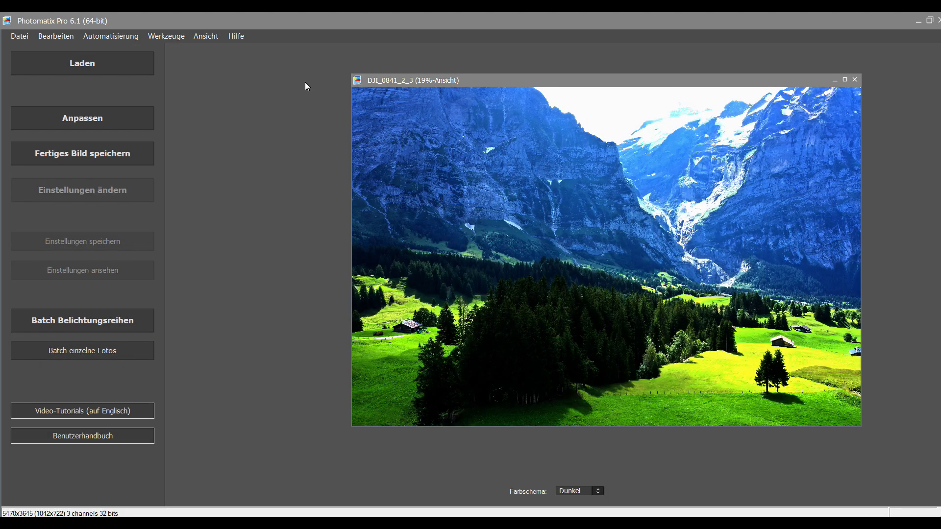
click(105, 33)
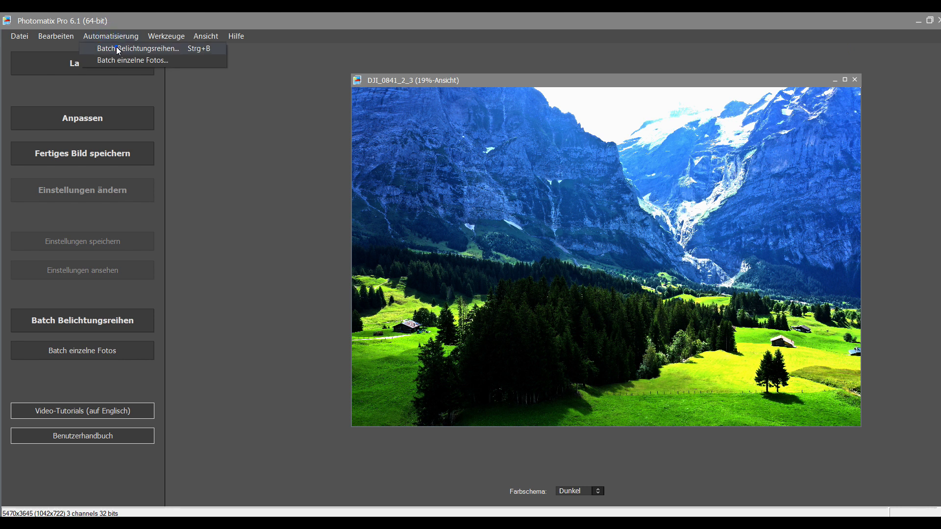
click(116, 46)
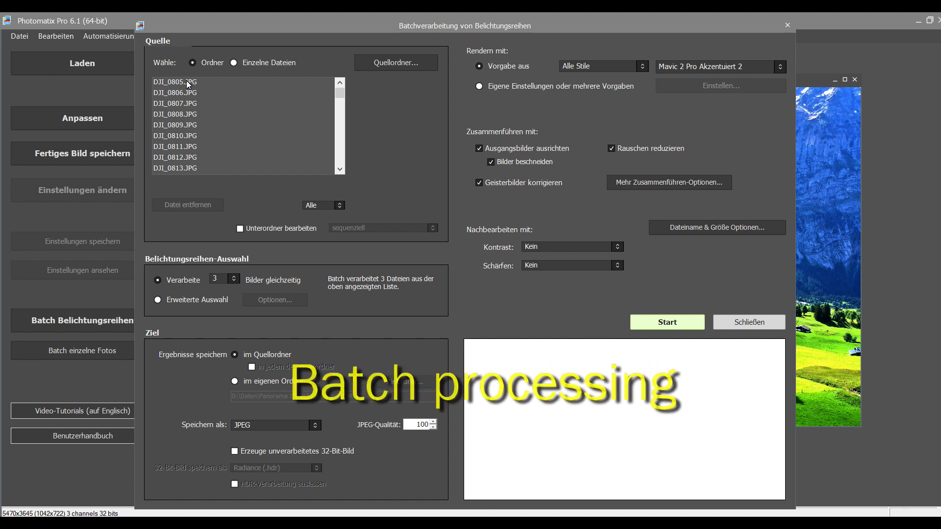
Start the bracket batch run with the Mavic 2 Pro Akzentuiert 2 preset, beginning at DJI_0805.JPG
click(684, 69)
scroll(862, 512, down, 1)
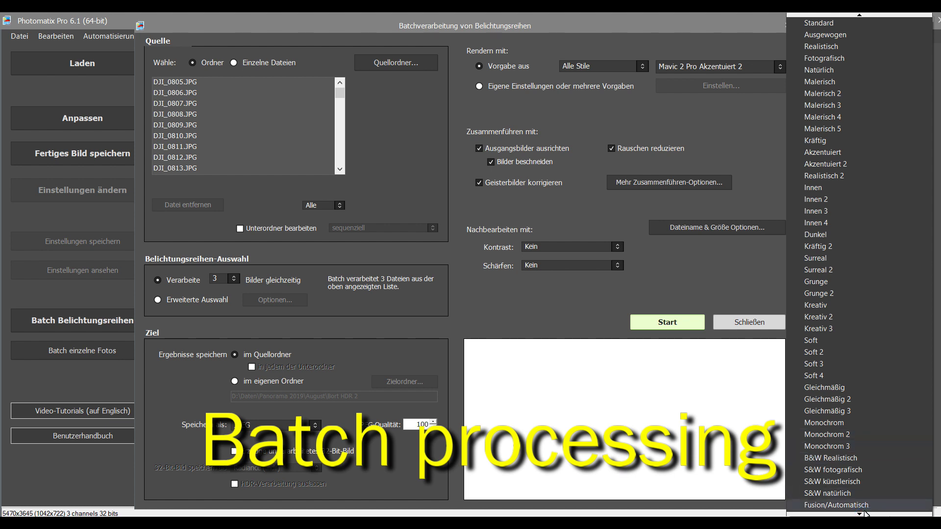
scroll(862, 513, down, 6)
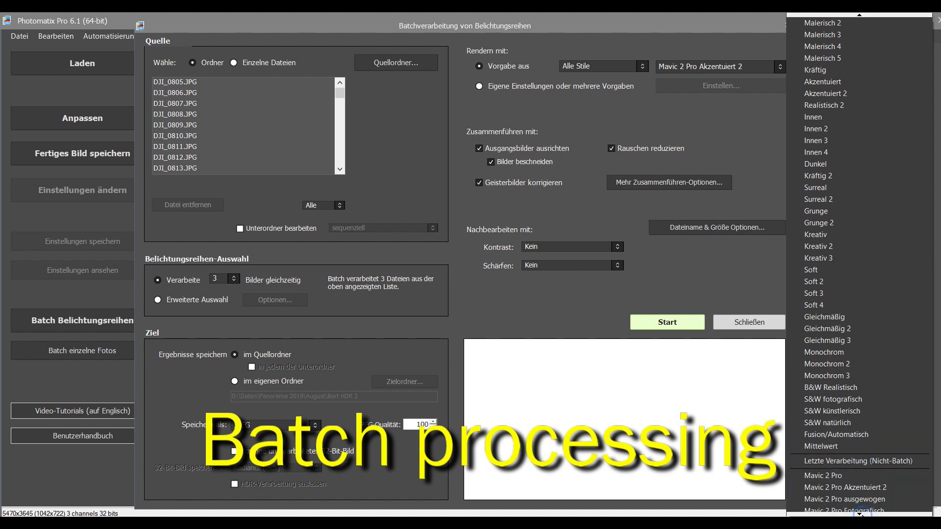
scroll(861, 512, down, 7)
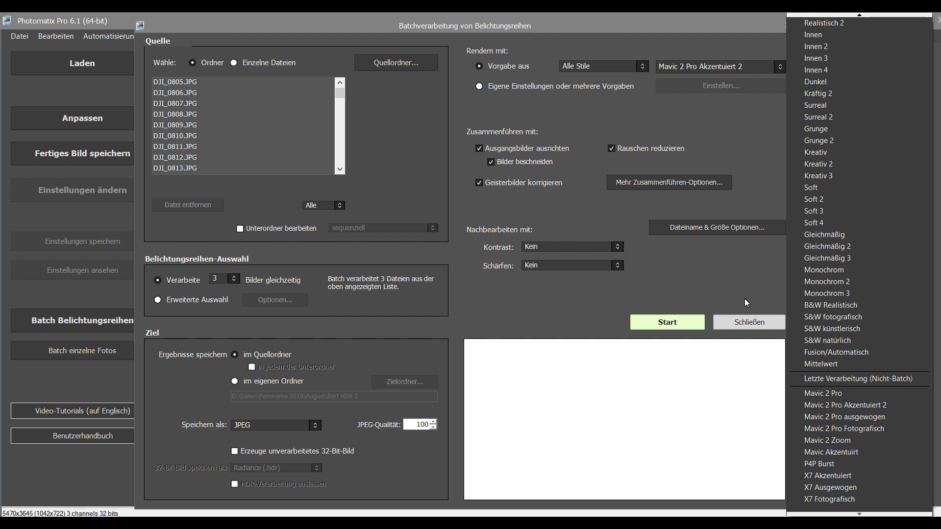
click(726, 273)
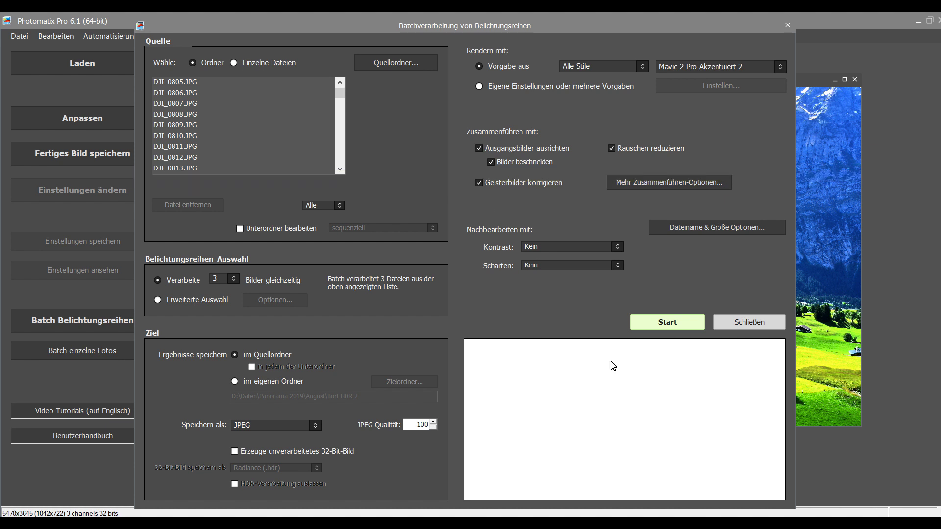
click(680, 322)
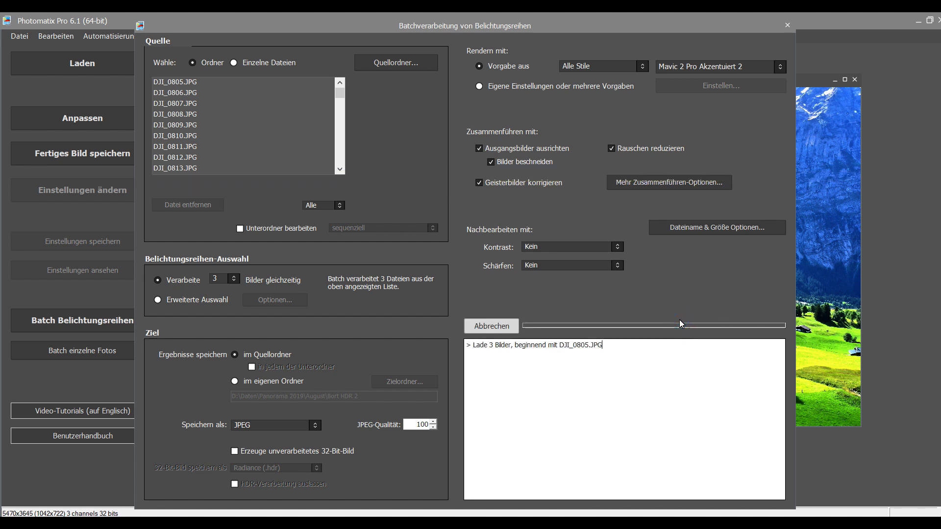